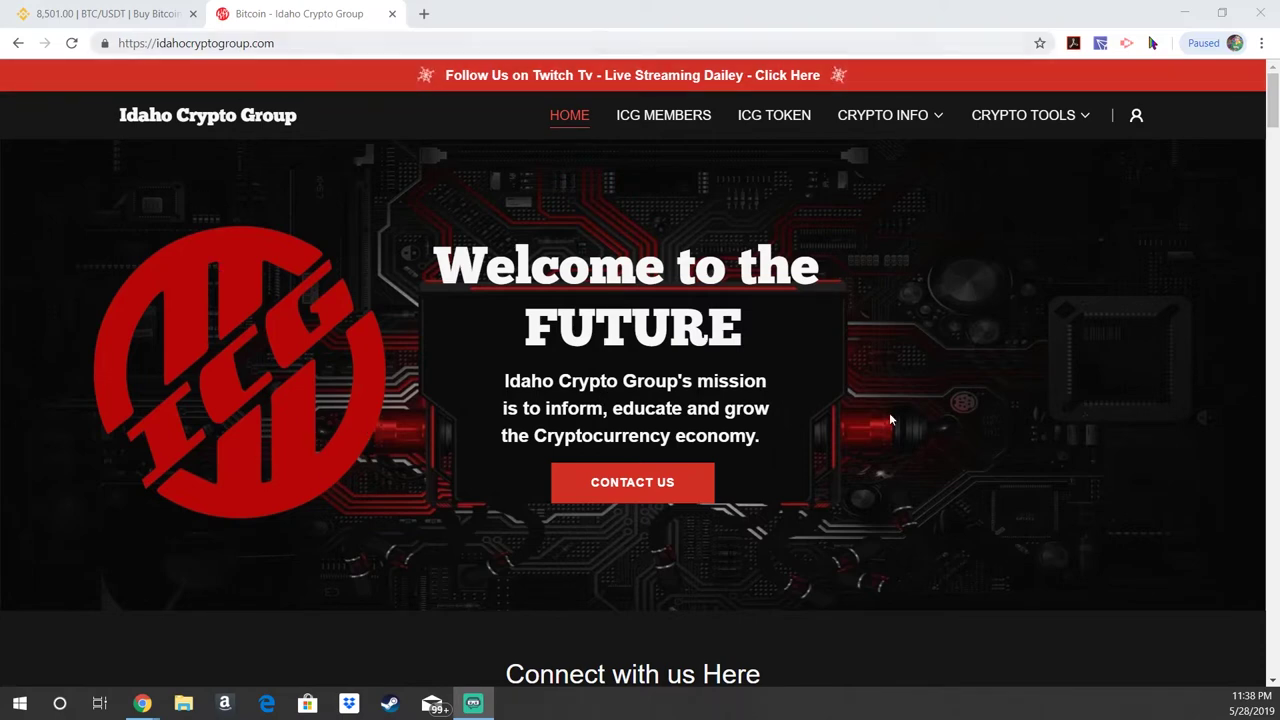
# Step: Open the Idaho Crypto Group Wallets page, then follow its Tron Wallets link to tron.network/wallet
pyautogui.scroll(-15, 910, 376)
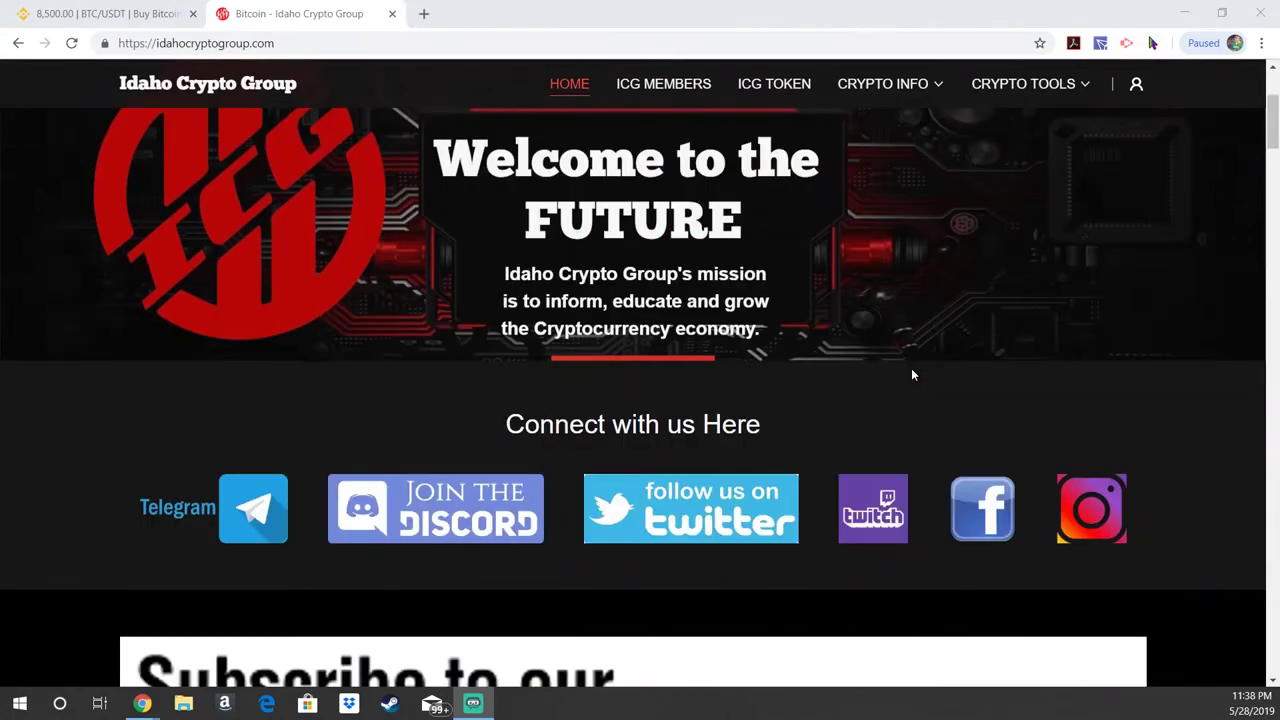
pyautogui.scroll(-20, 911, 375)
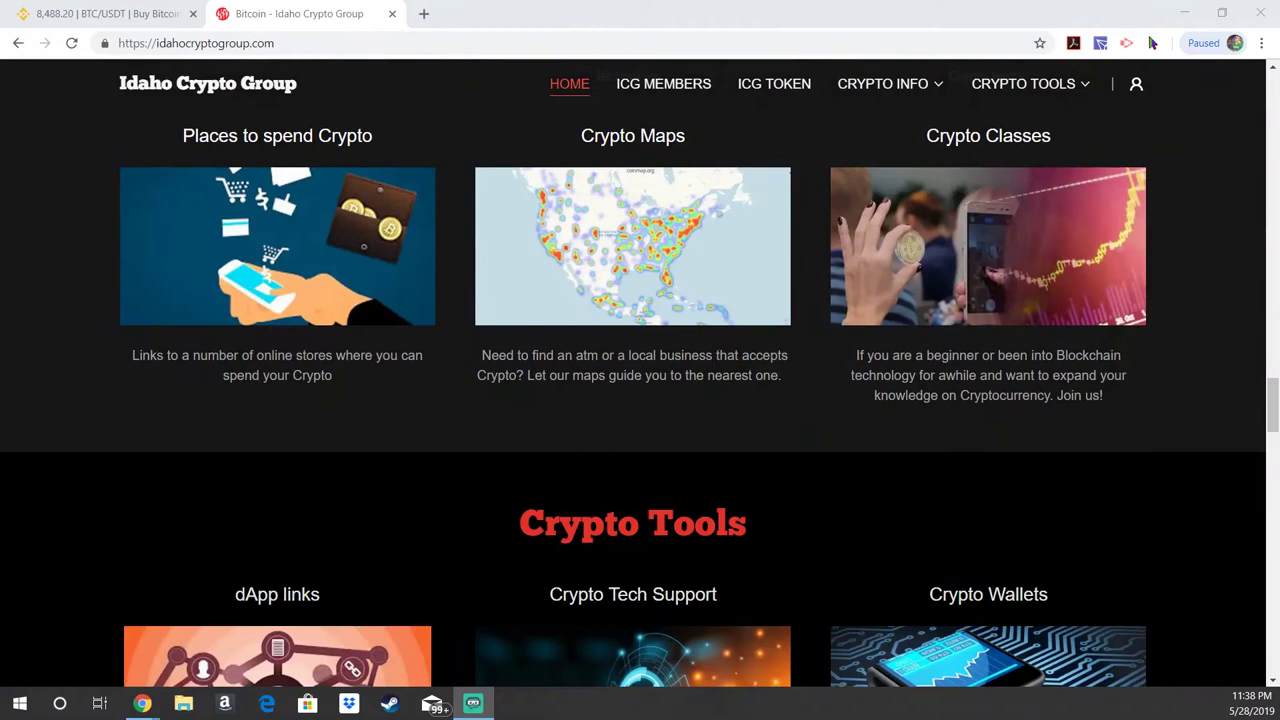
pyautogui.scroll(-2, 804, 355)
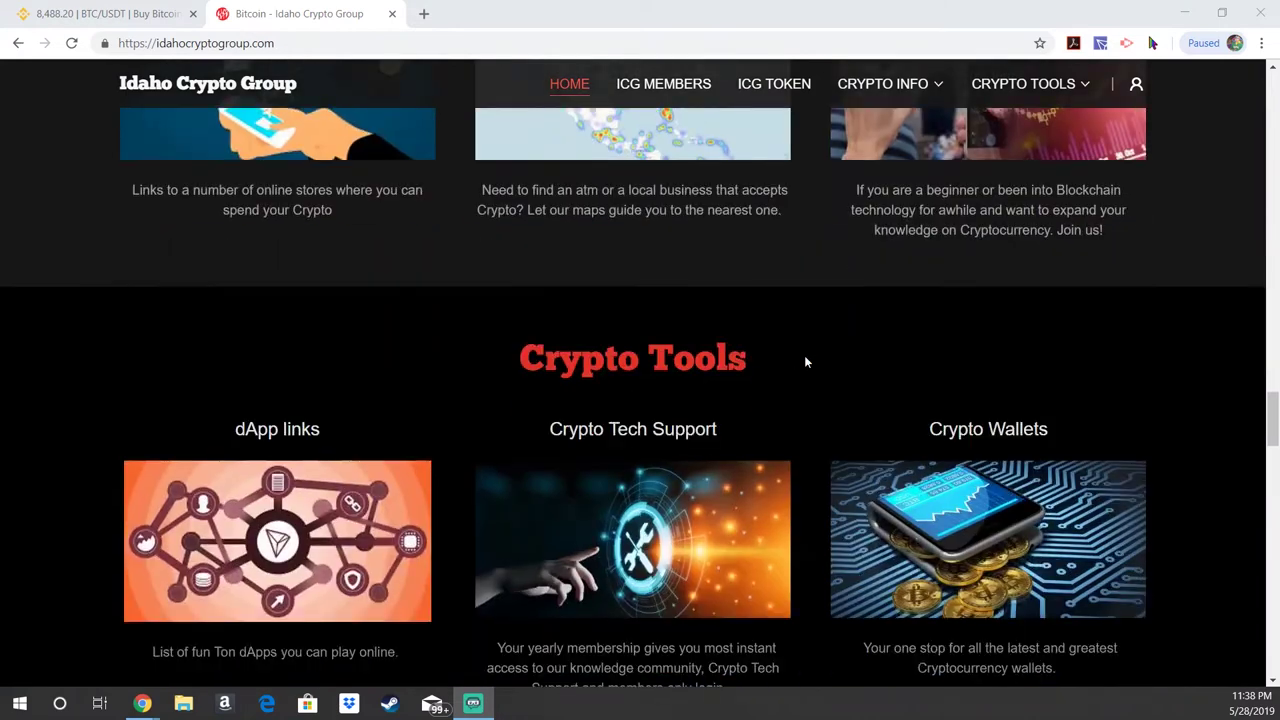
pyautogui.click(1003, 522)
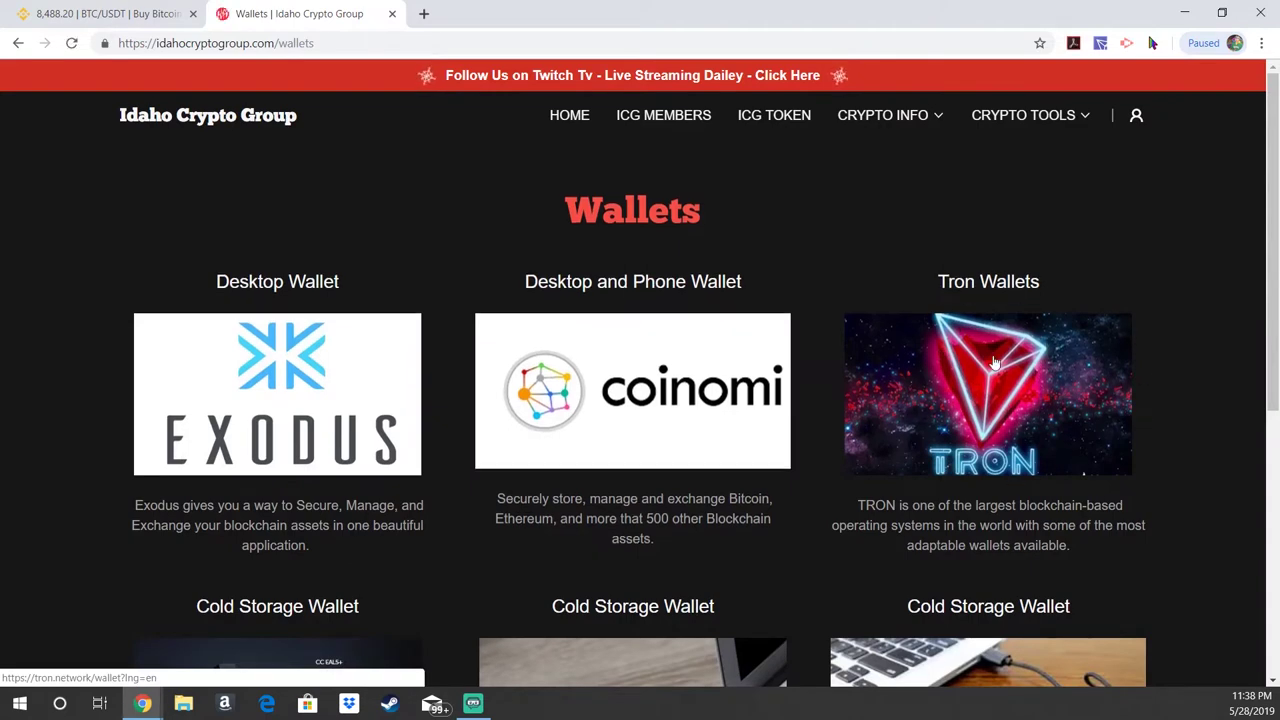
pyautogui.click(992, 387)
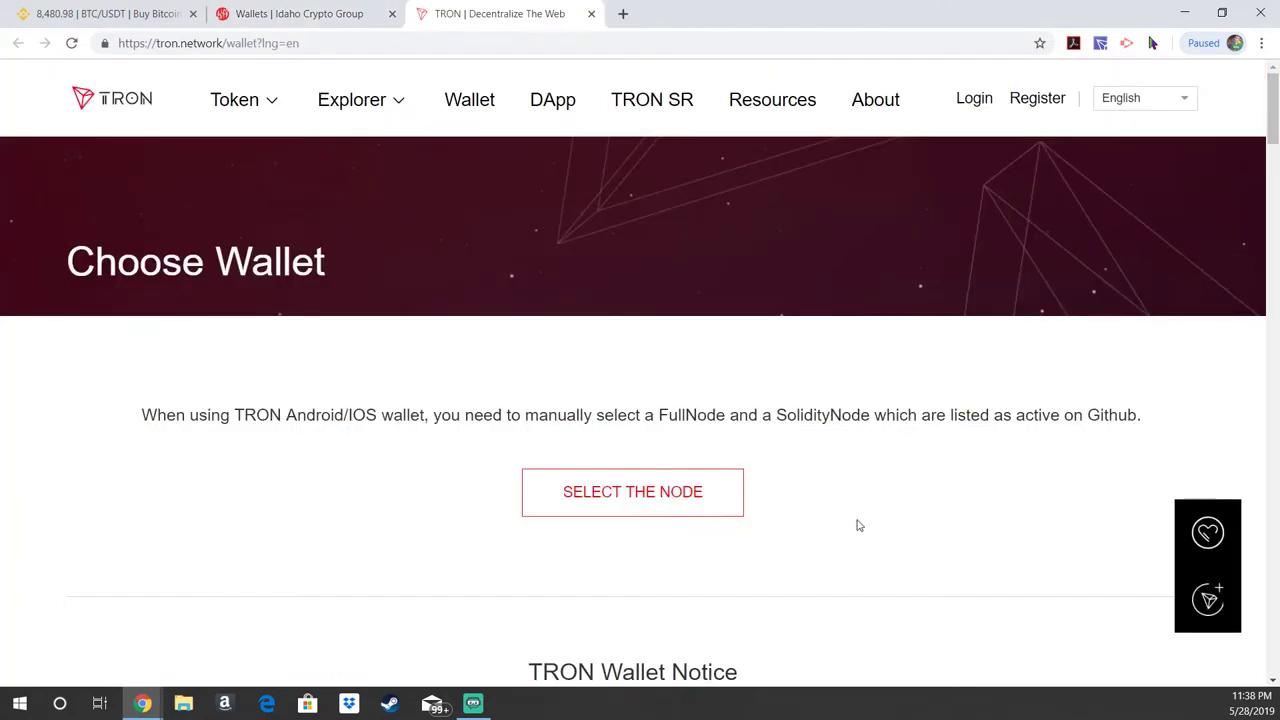
# Step: Find the Community-developed Wallet section and highlight the TronLink Chrome card title
pyautogui.scroll(-4, 818, 440)
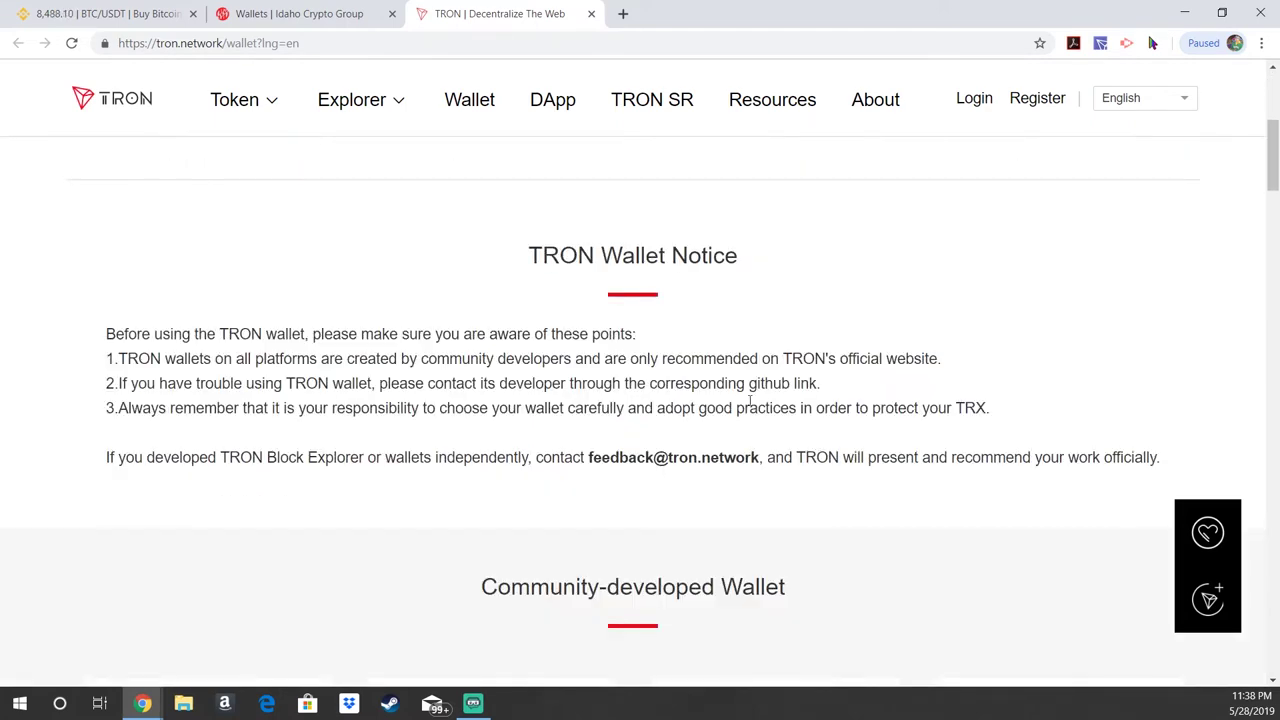
pyautogui.scroll(-4, 748, 400)
pyautogui.scroll(-2, 725, 345)
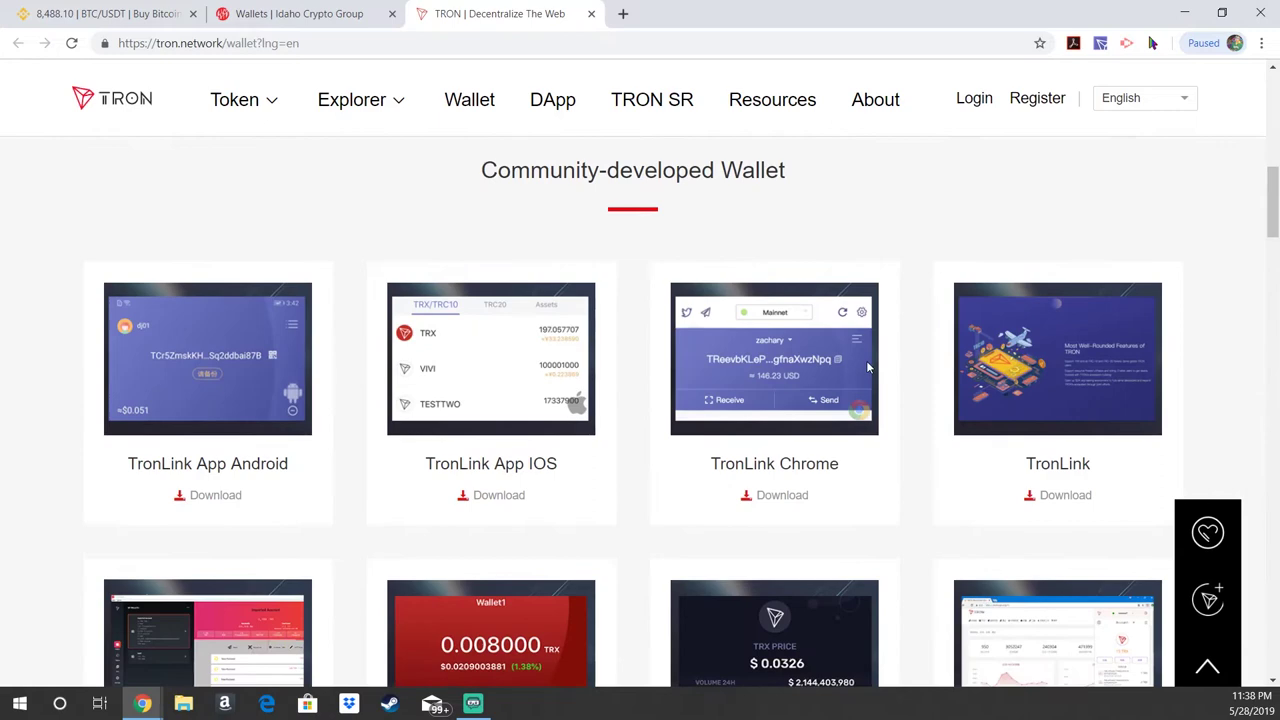
pyautogui.scroll(1, 563, 328)
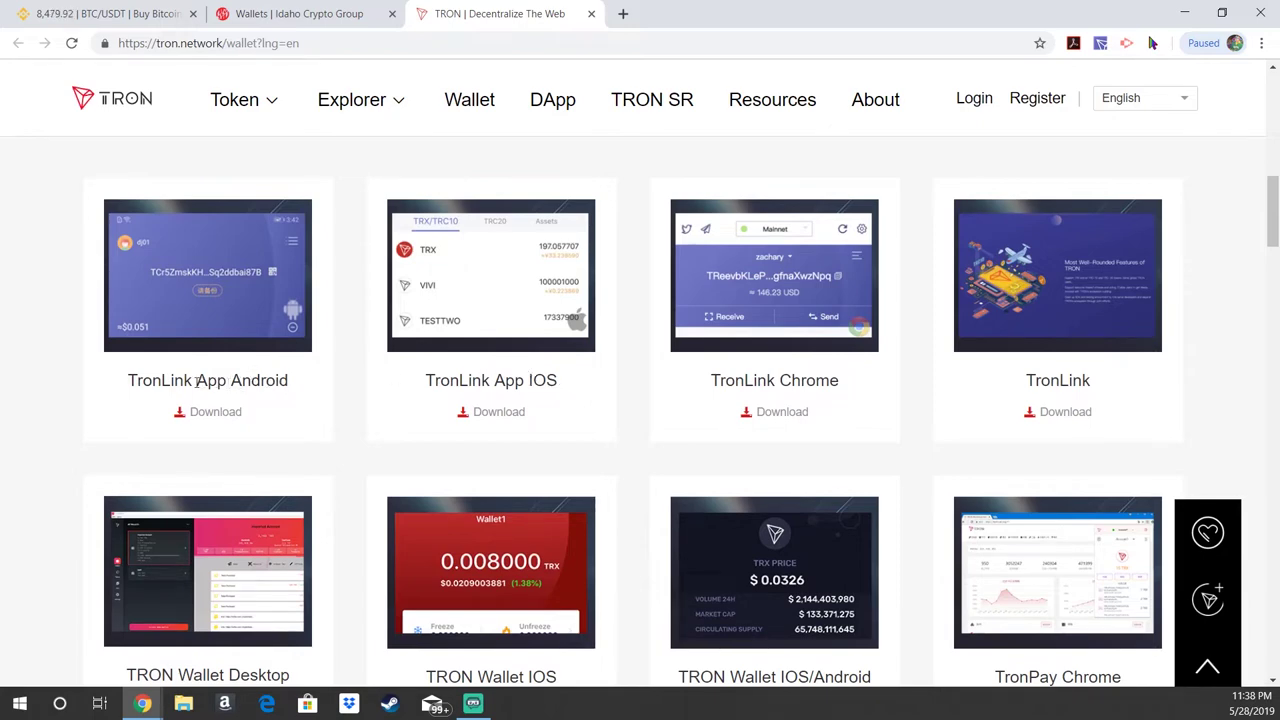
pyautogui.moveTo(196, 380); pyautogui.dragTo(558, 382)
pyautogui.click(620, 391)
pyautogui.moveTo(711, 381); pyautogui.dragTo(838, 383)
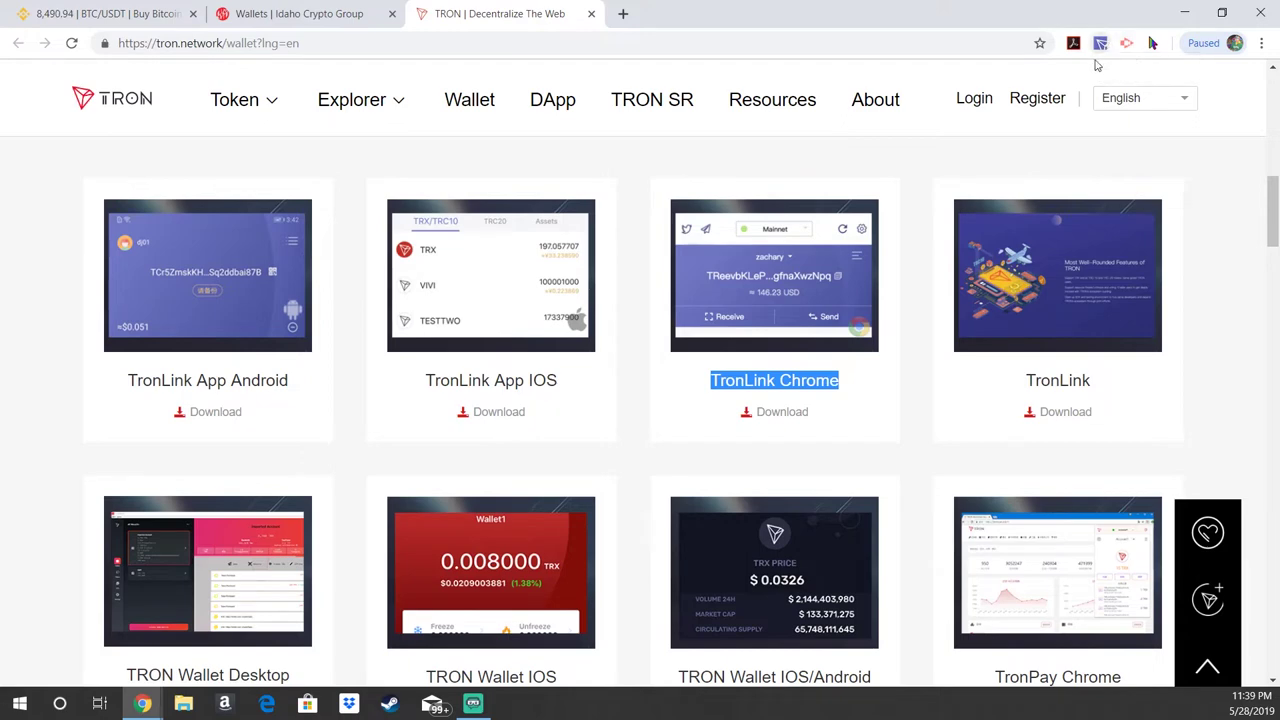
# Step: Open TronLink Chrome's Download link in the Web Store, then return to the TRON tab
pyautogui.click(808, 427)
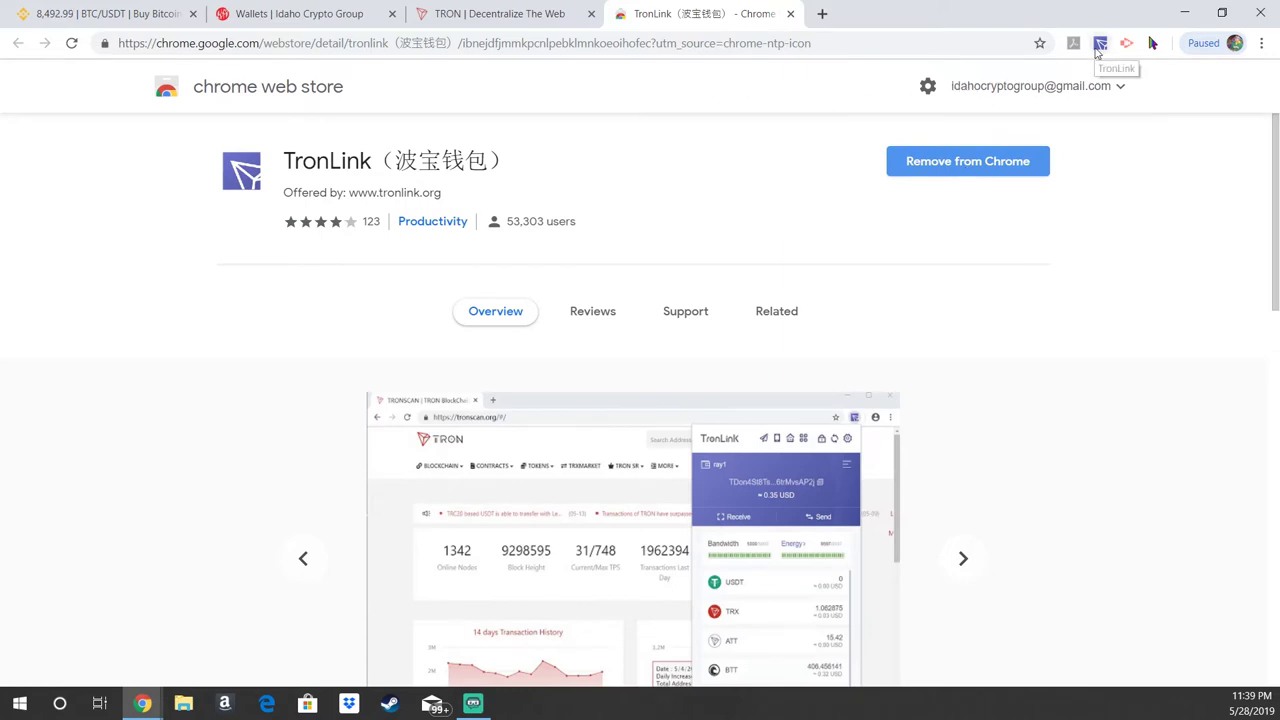
pyautogui.click(518, 28)
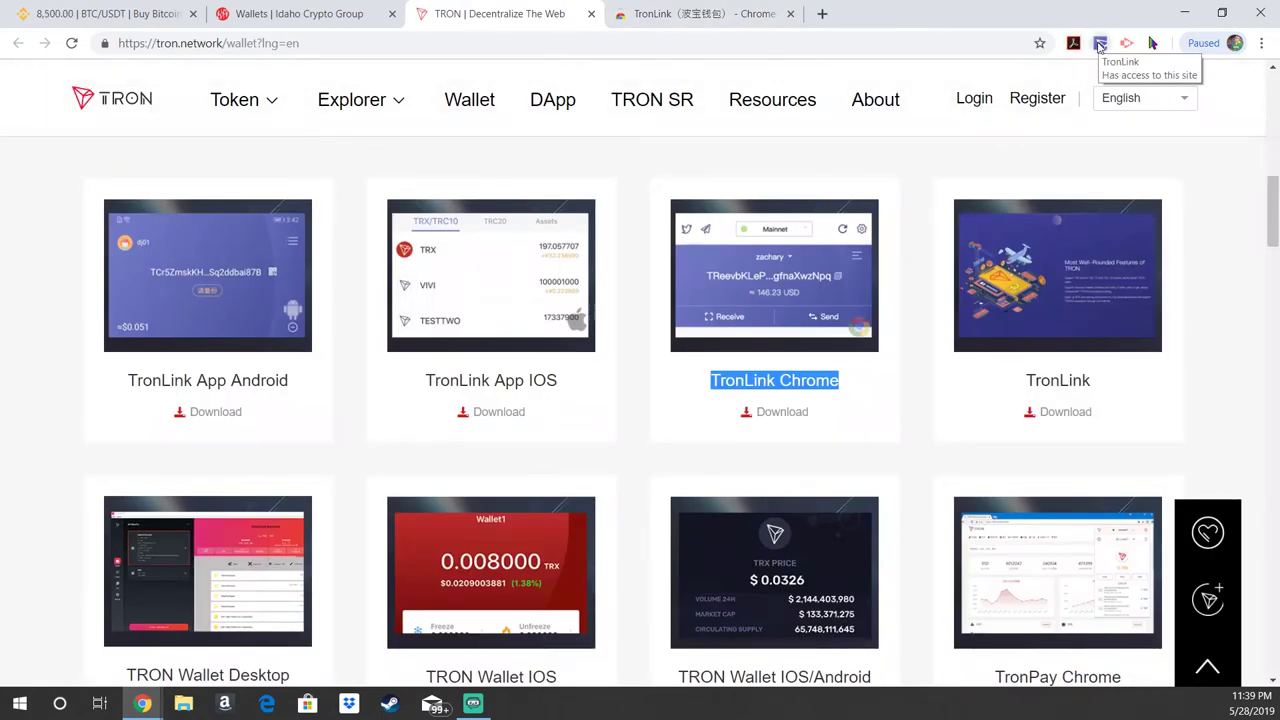
# Step: Open the TronLink extension popup from the toolbar to show its account list
pyautogui.click(1100, 45)
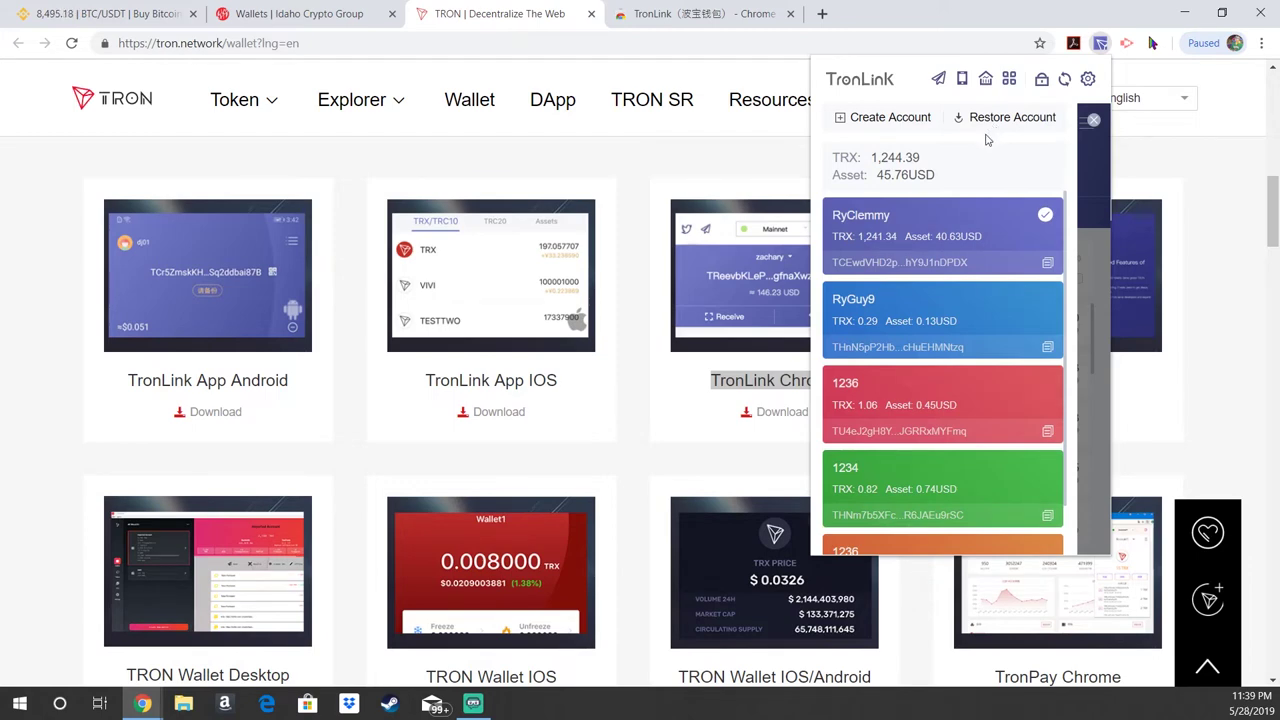
# Step: Start a new account, name it 'Example' after fixing a typo, and continue
pyautogui.click(907, 119)
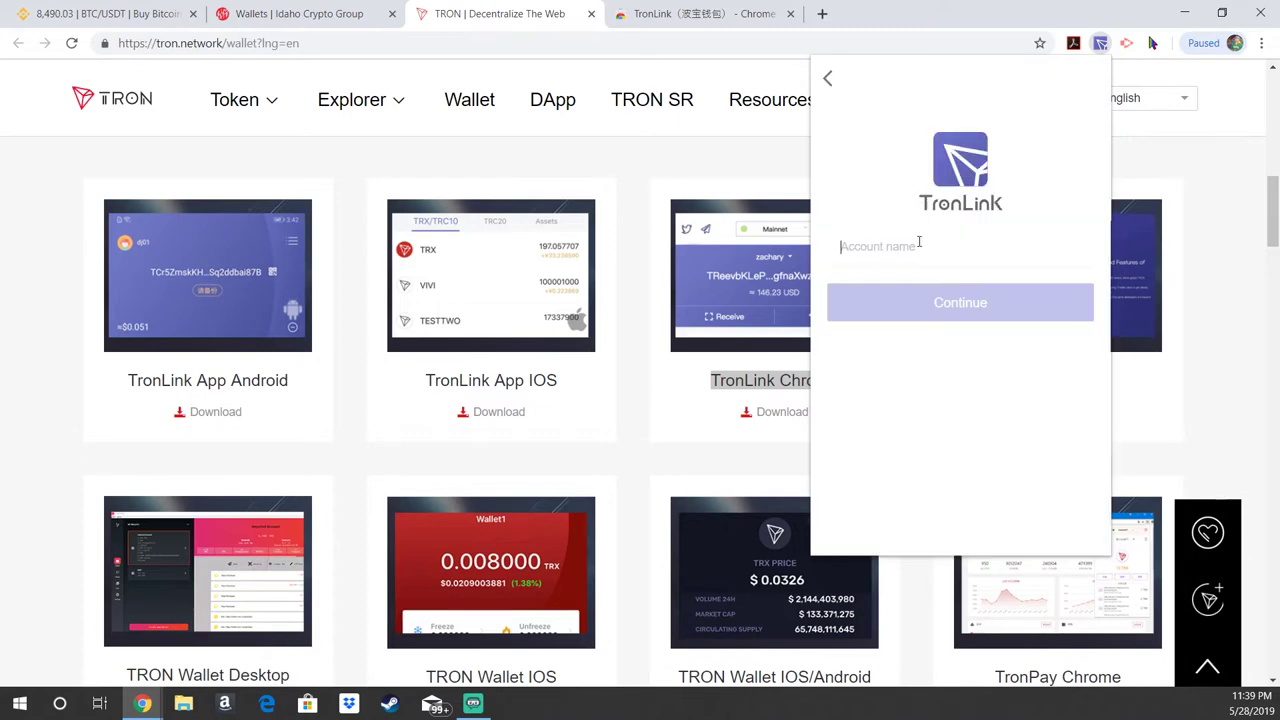
pyautogui.write('Exampke')
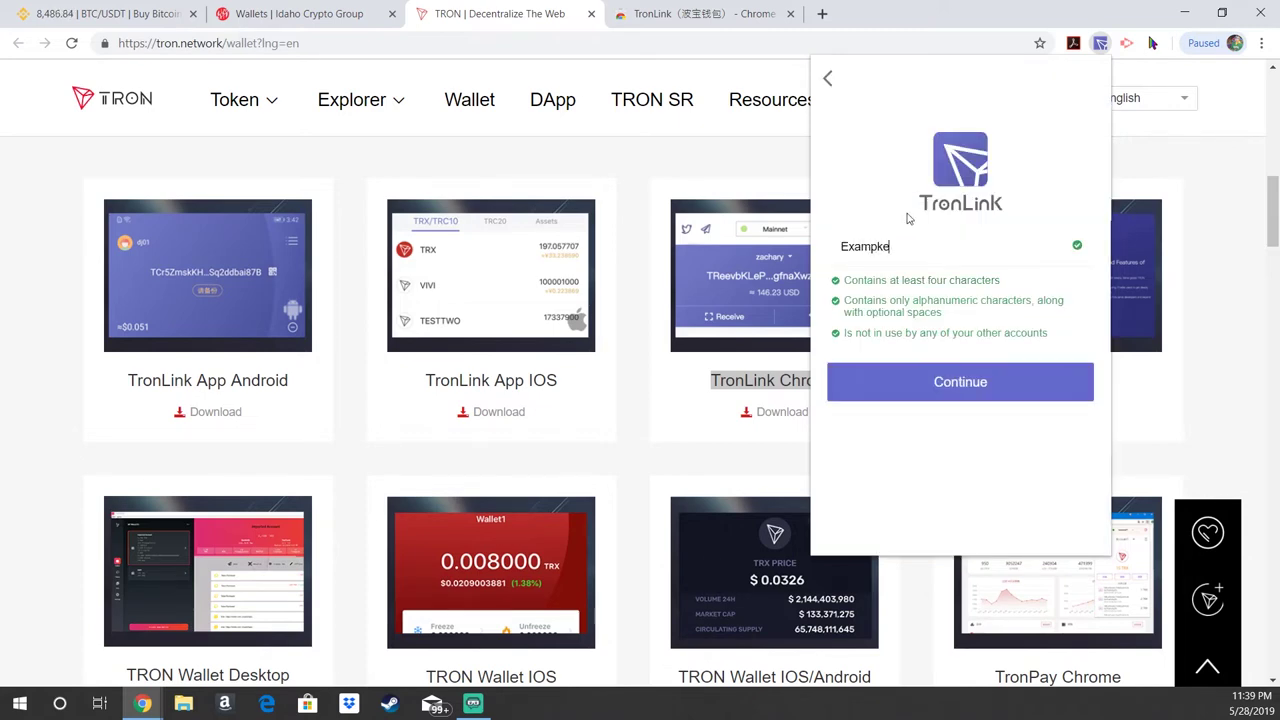
pyautogui.press('BackSpace')
pyautogui.press('BackSpace')
pyautogui.write('le')
pyautogui.click(905, 399)
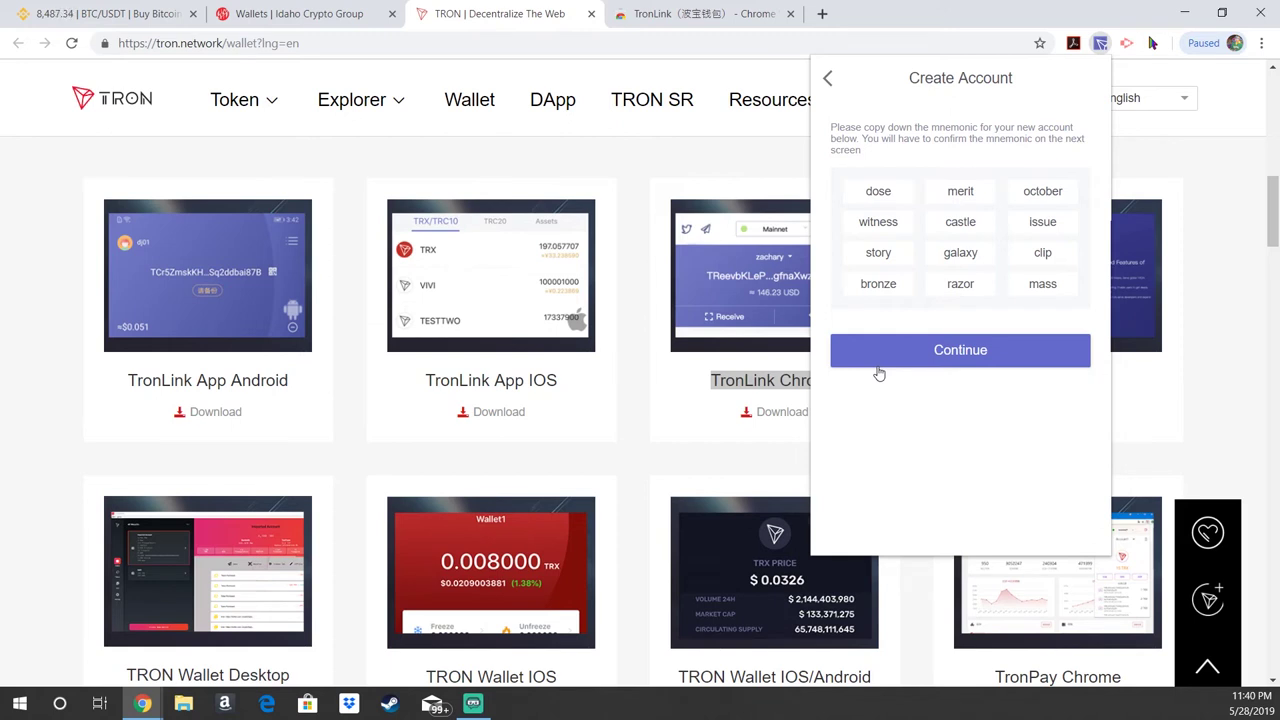
# Step: Move to phrase confirmation and select the 12 shuffled words in their original order
pyautogui.click(918, 348)
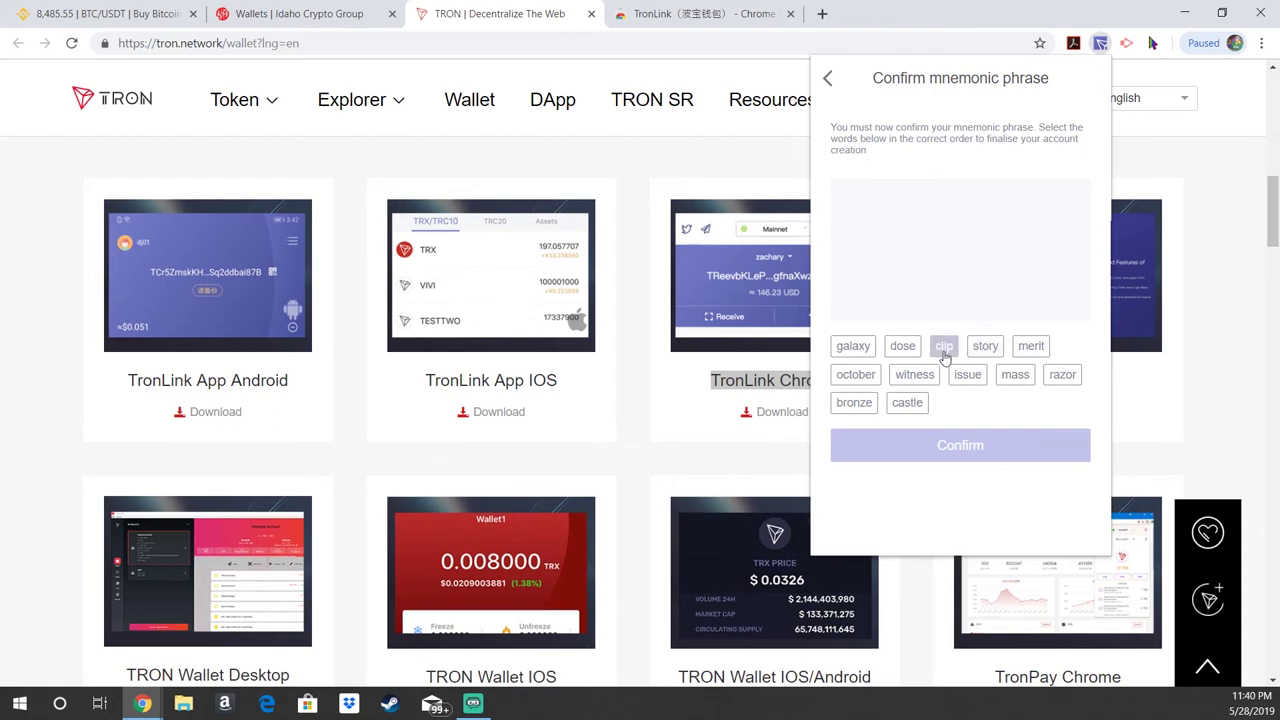
pyautogui.click(908, 350)
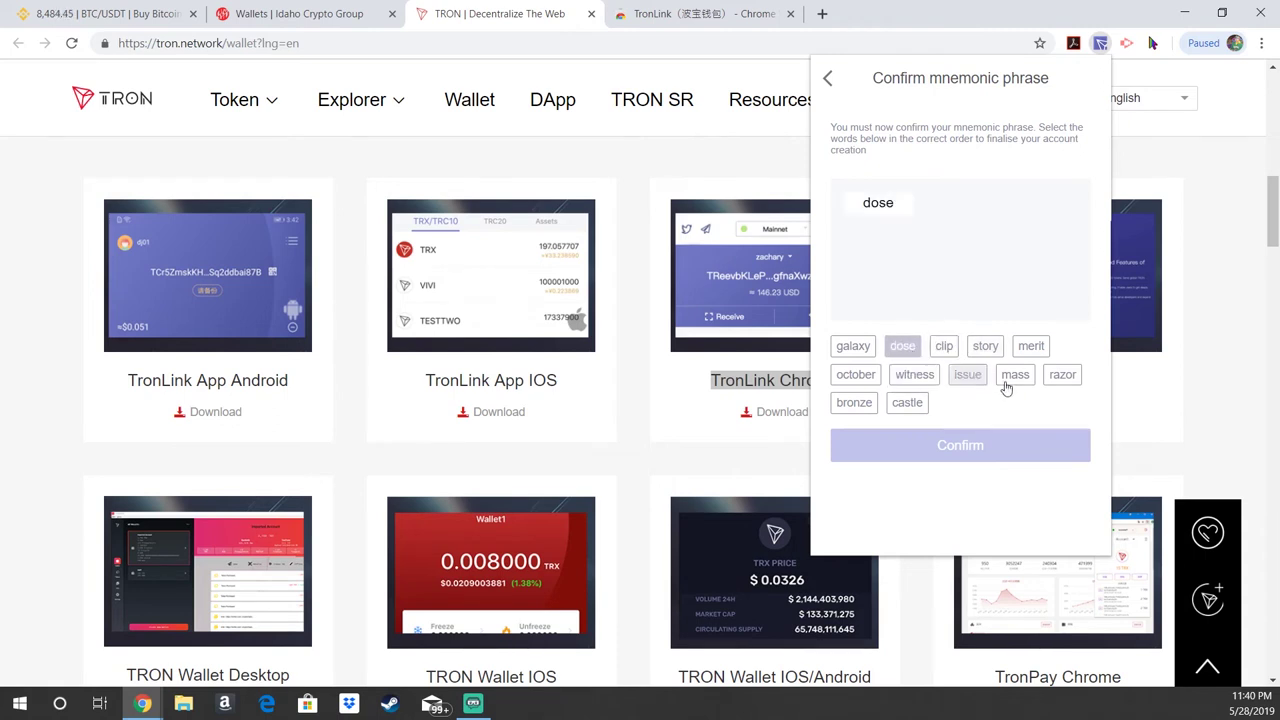
pyautogui.click(1031, 352)
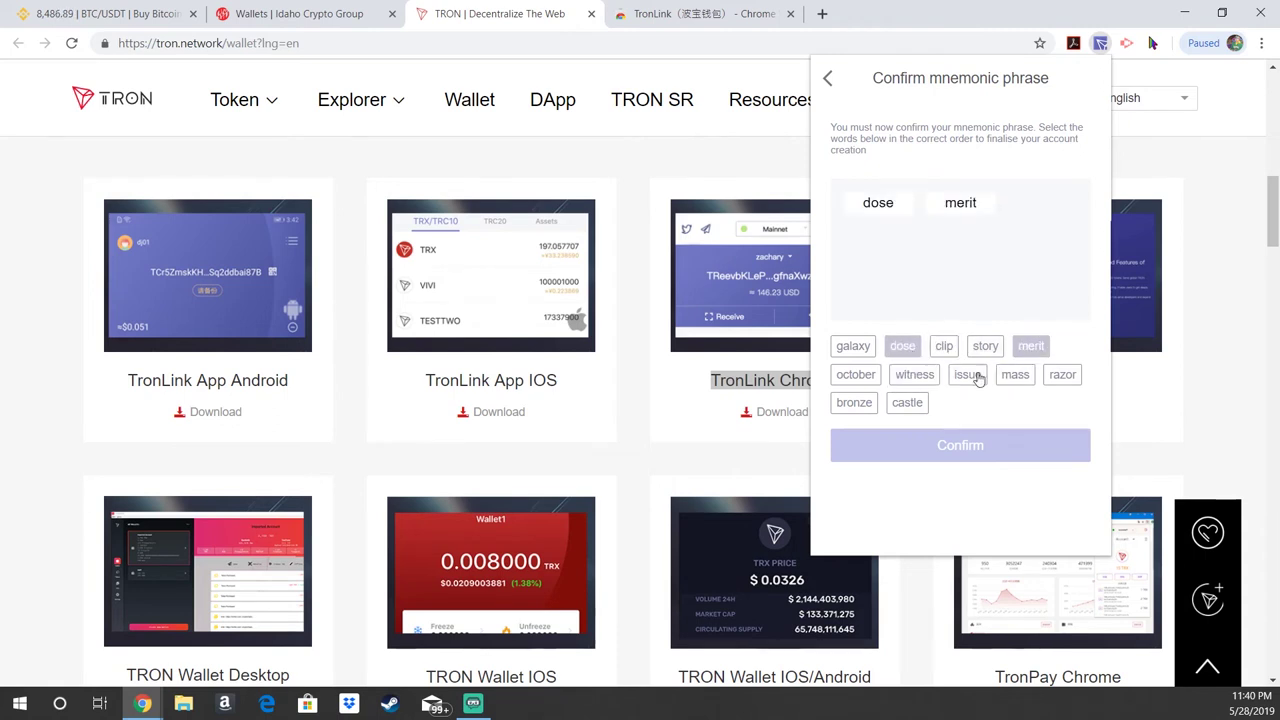
pyautogui.click(856, 374)
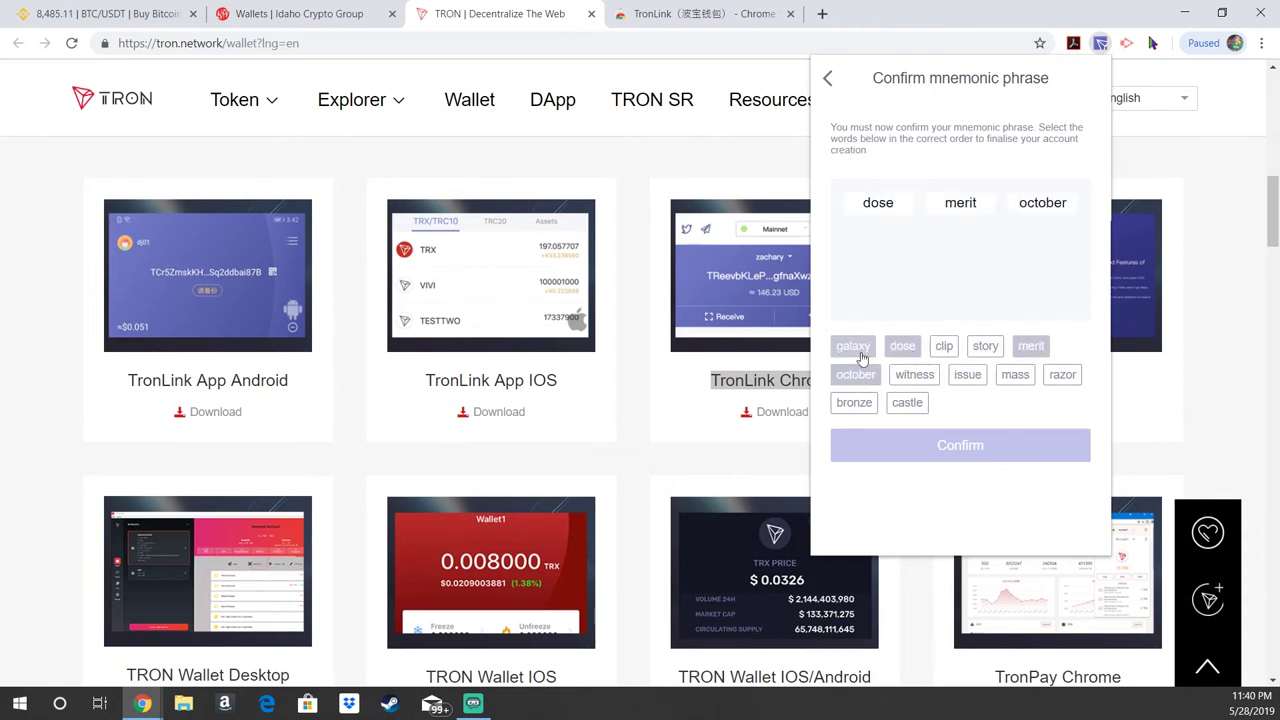
pyautogui.click(929, 384)
pyautogui.click(906, 403)
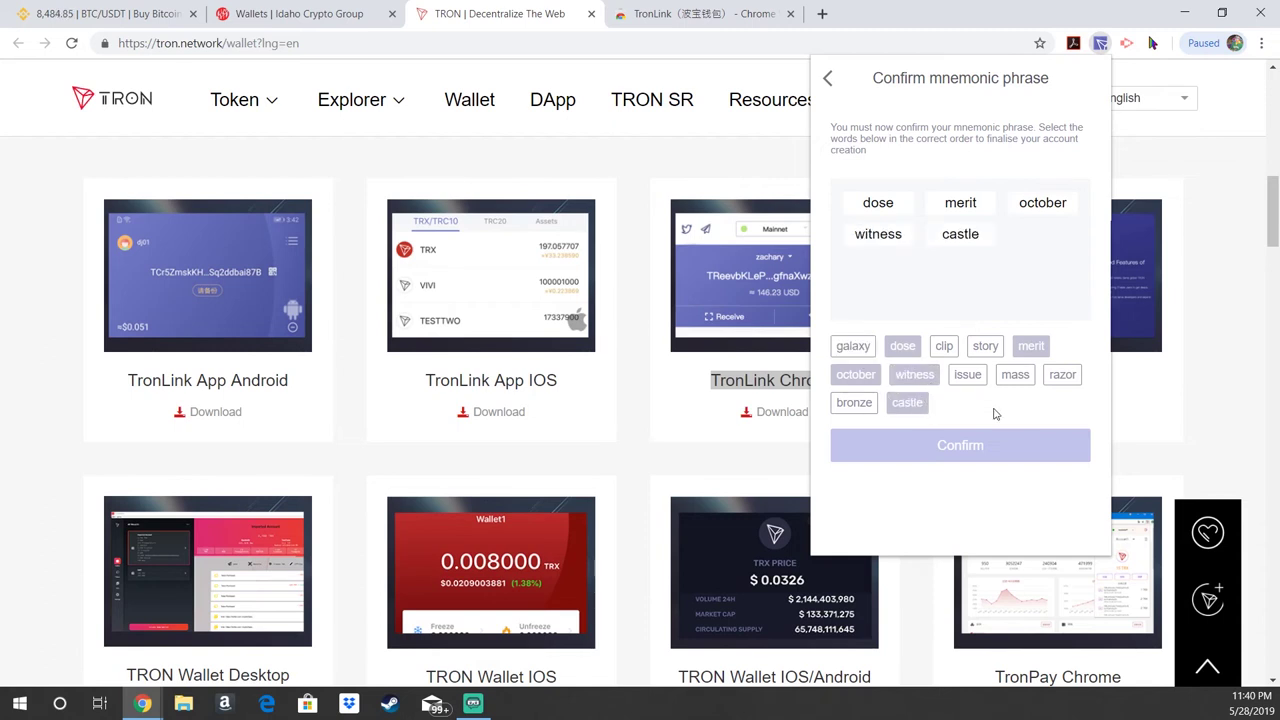
pyautogui.click(966, 377)
pyautogui.click(985, 346)
pyautogui.click(853, 346)
pyautogui.click(943, 346)
pyautogui.click(854, 402)
pyautogui.click(1062, 374)
pyautogui.click(1014, 374)
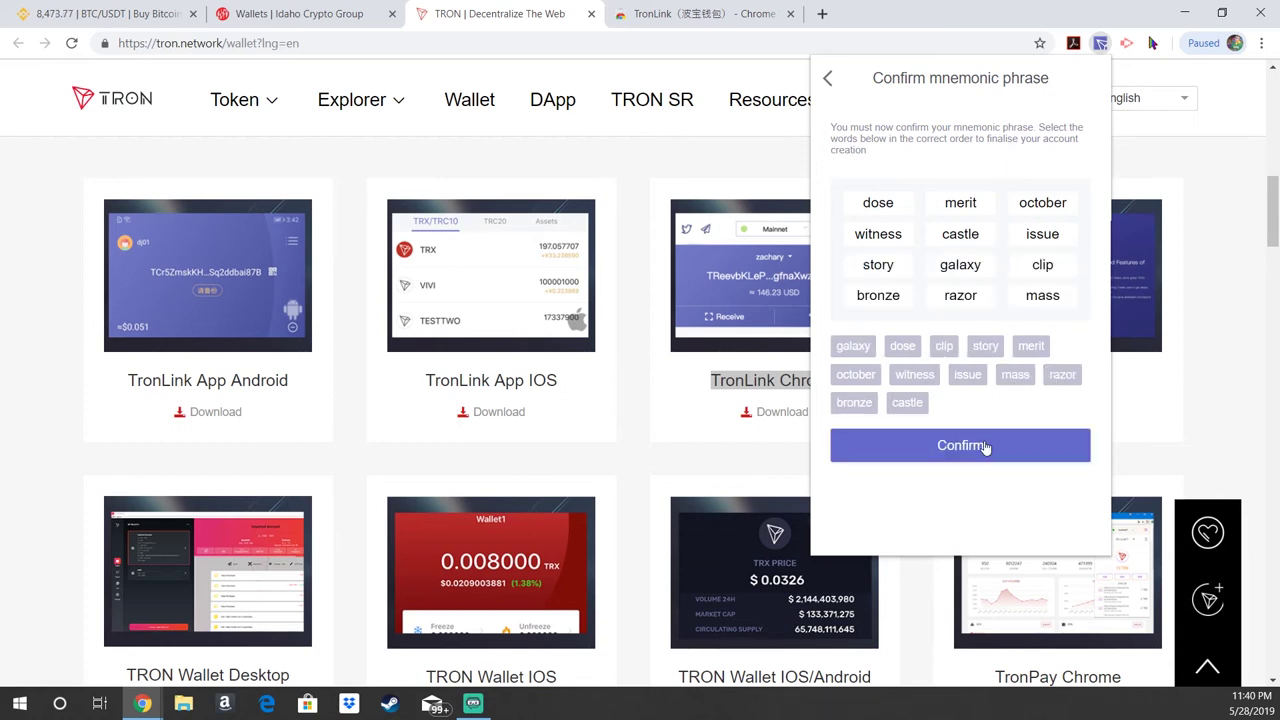
# Step: Confirm the phrase, then open the Example account's wallet showing 0 USDT and 0 TRX
pyautogui.click(985, 447)
pyautogui.scroll(-3, 1000, 408)
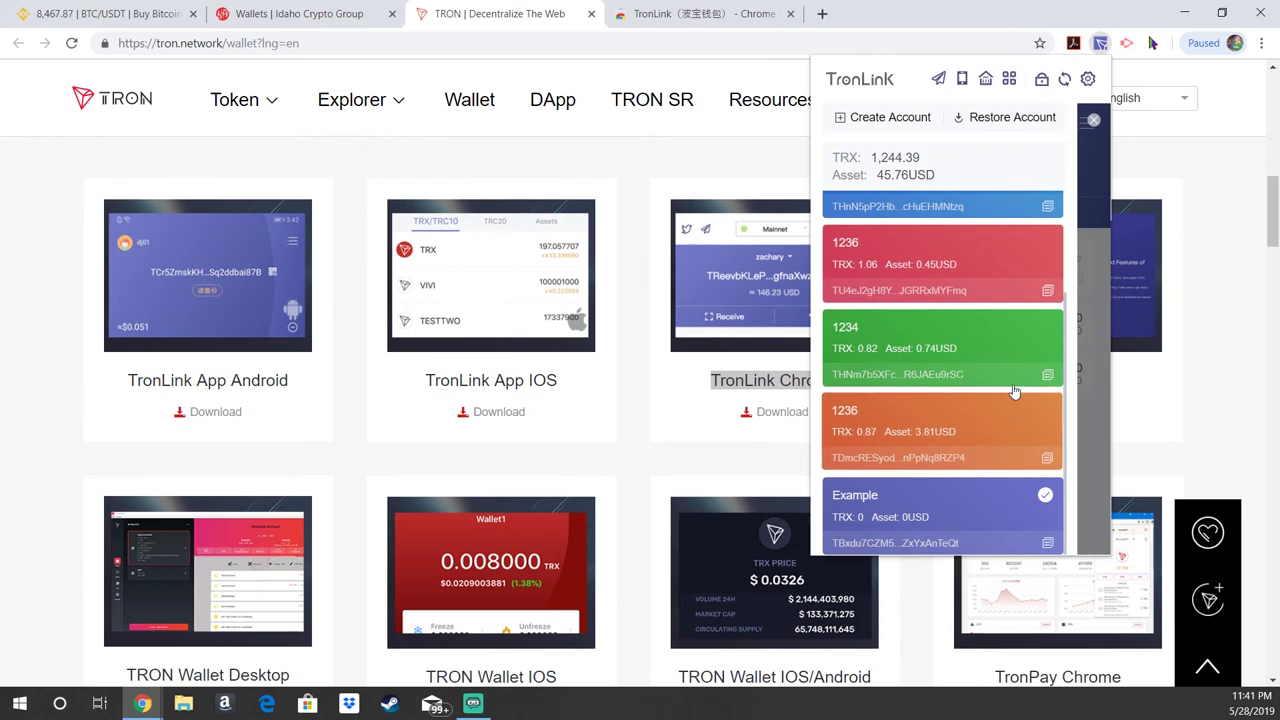
pyautogui.scroll(3, 1003, 360)
pyautogui.scroll(-3, 1000, 346)
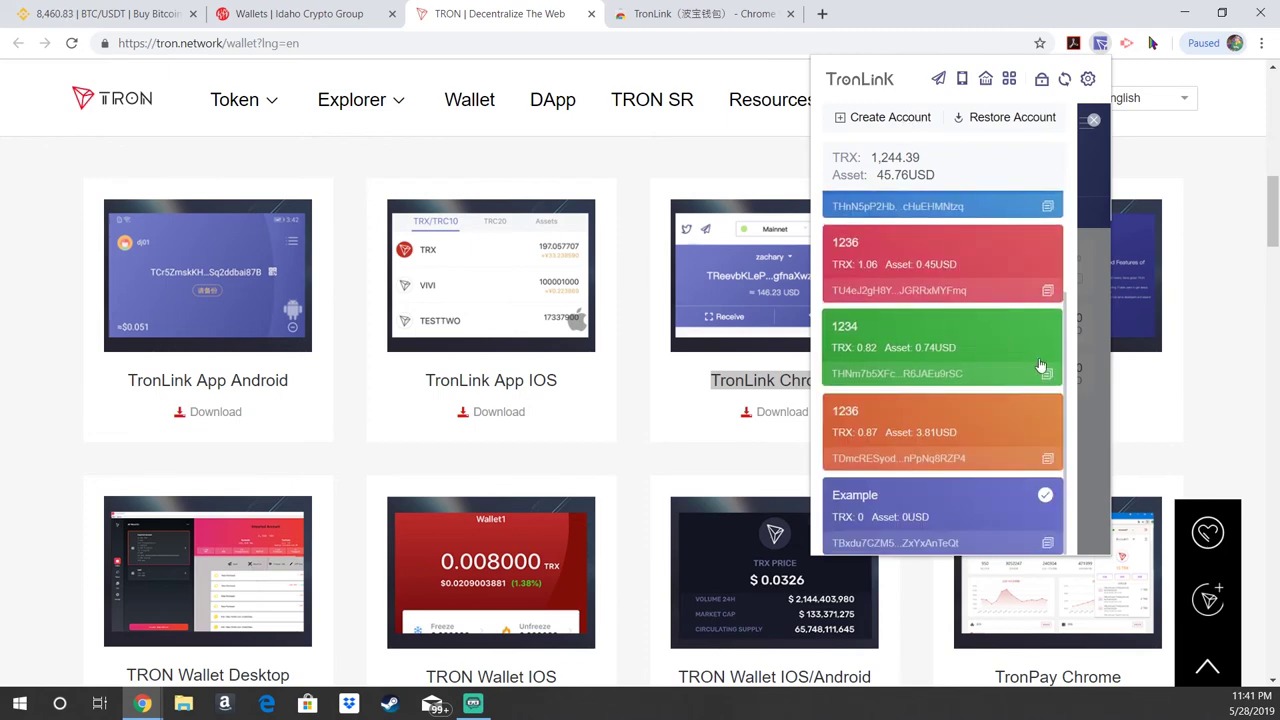
pyautogui.click(905, 501)
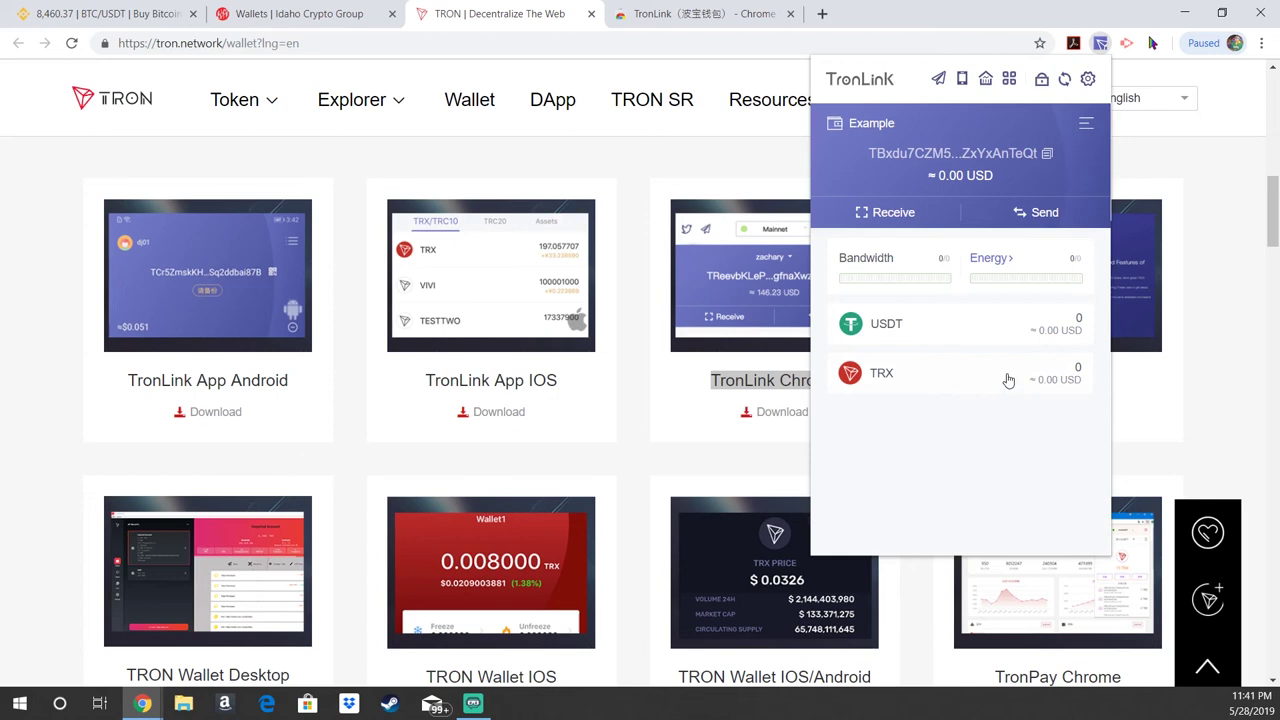